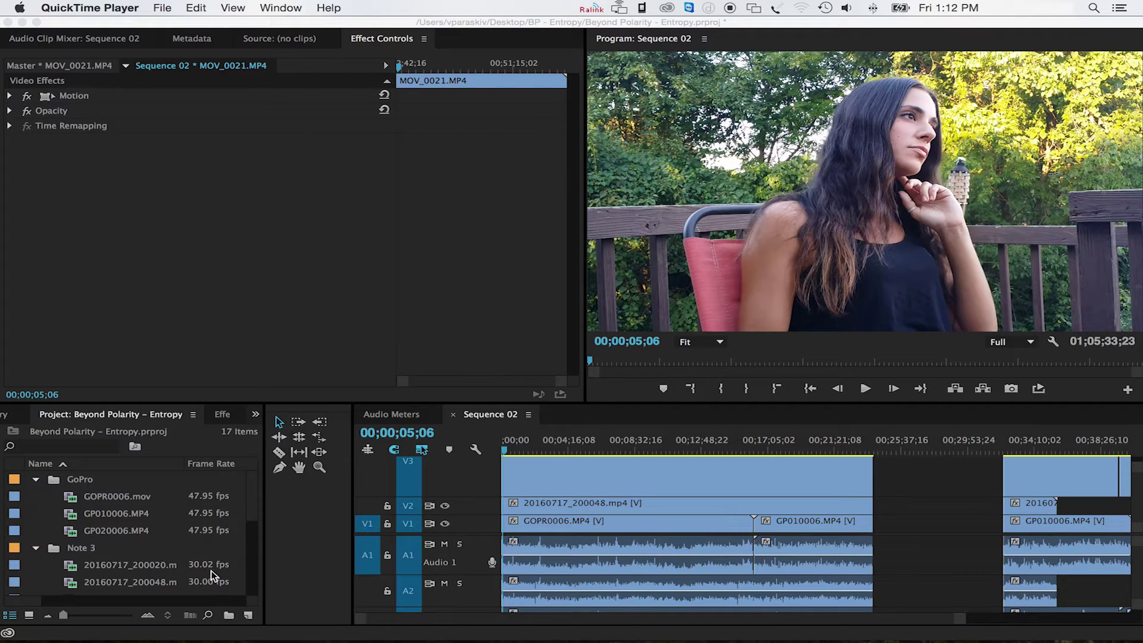
Review the frame rates of the GoPro, Note 3 and Note 5 clips in the project bins.
scroll(220, 565, down, 3)
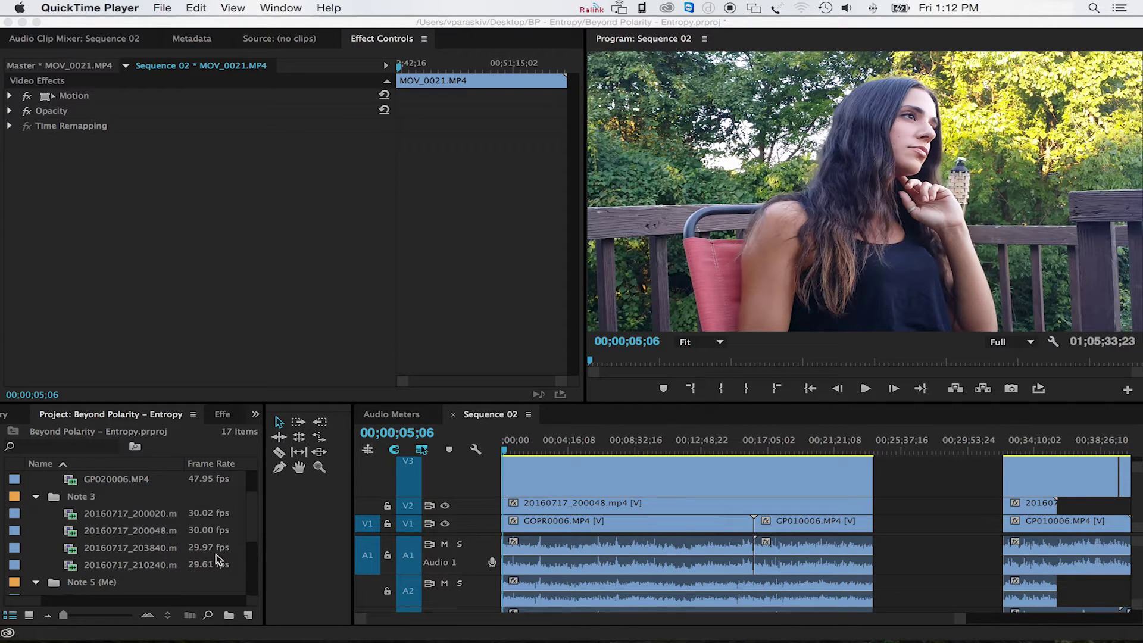
scroll(215, 567, down, 1)
scroll(201, 567, down, 5)
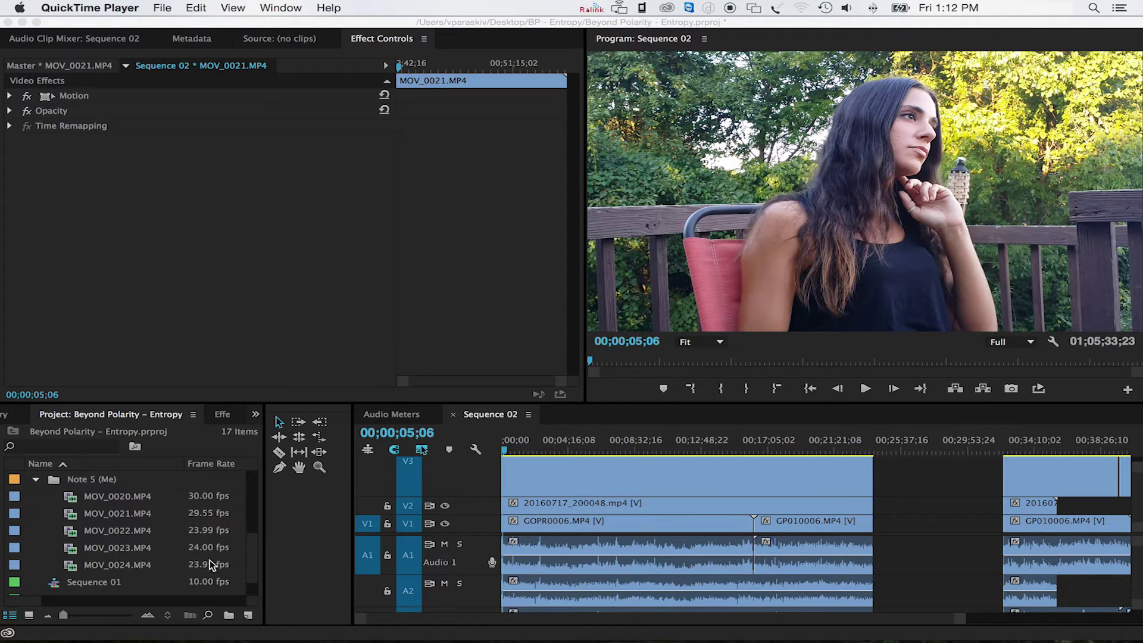
scroll(209, 560, up, 7)
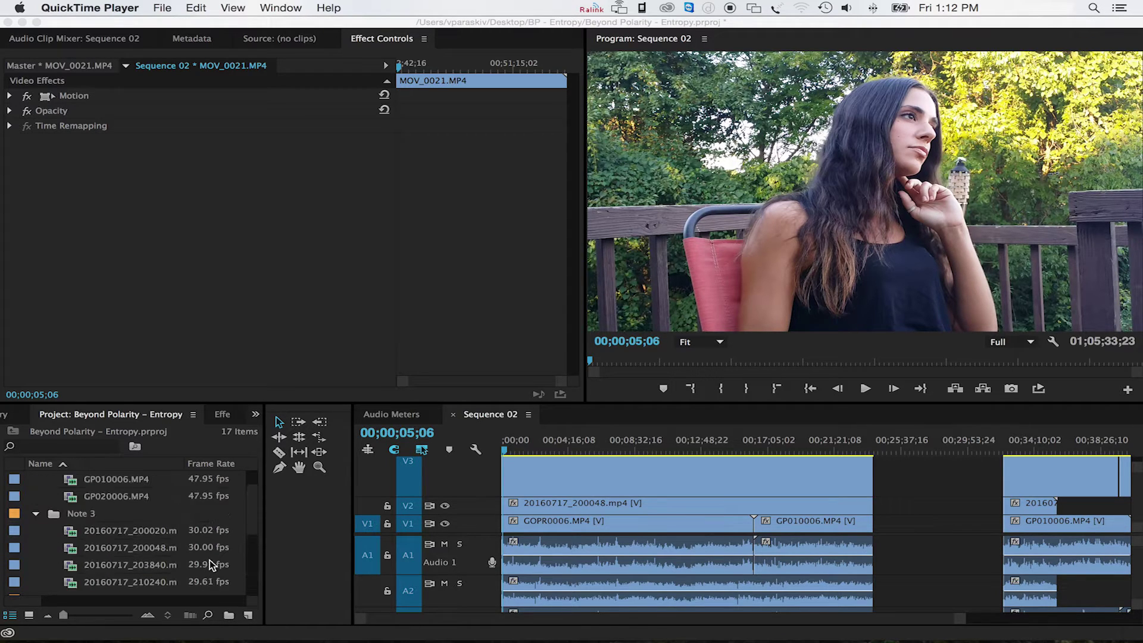
scroll(209, 564, up, 2)
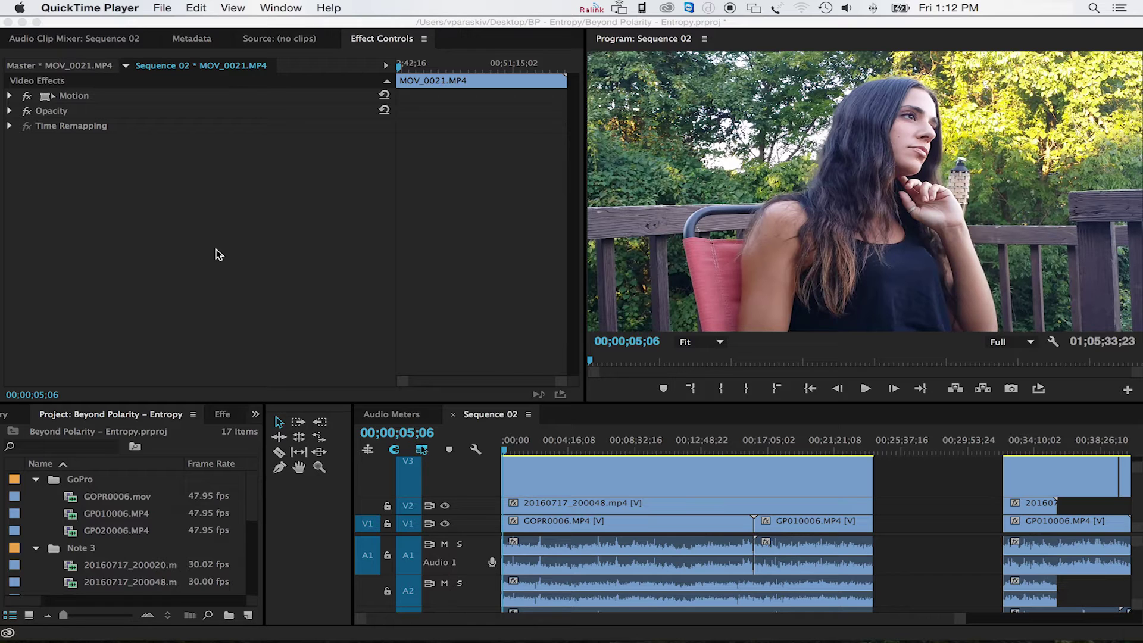
Switch to the BP - Entropy folder in Finder and duplicate GOPR0006.MP4 inside its GoPro folder.
mouse_move(944, 640)
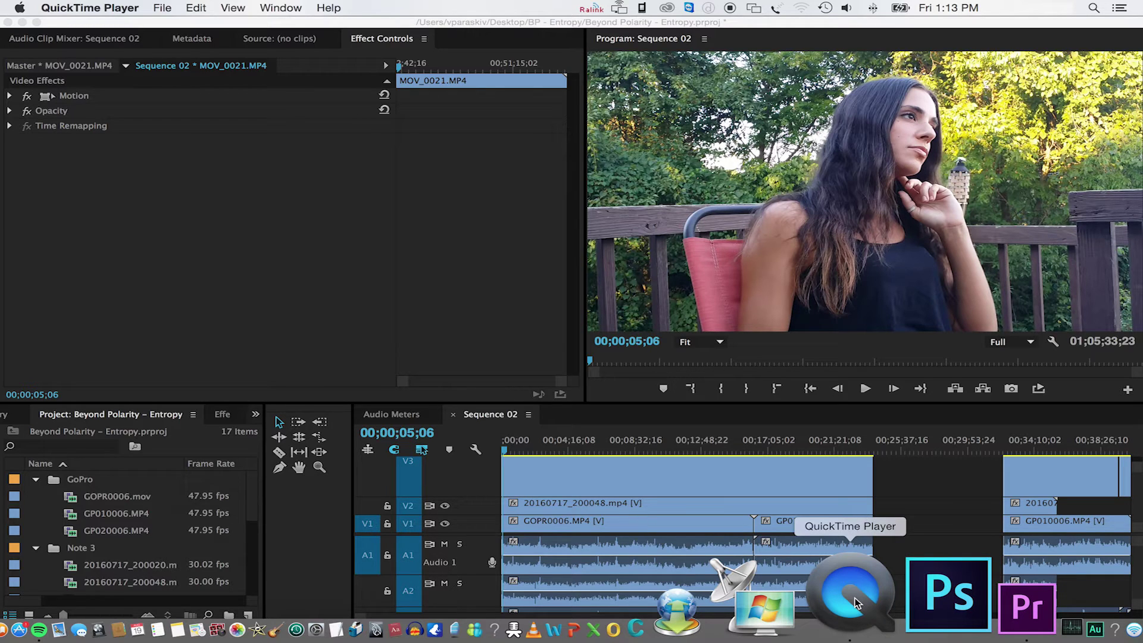
click(484, 23)
key(super+m)
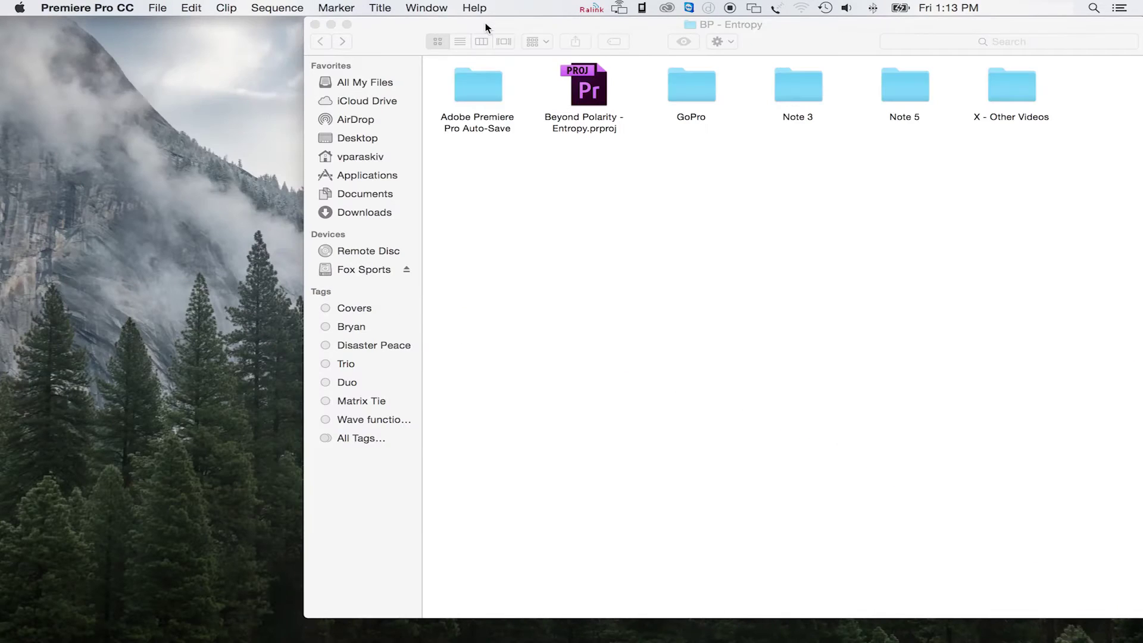
double_click(691, 86)
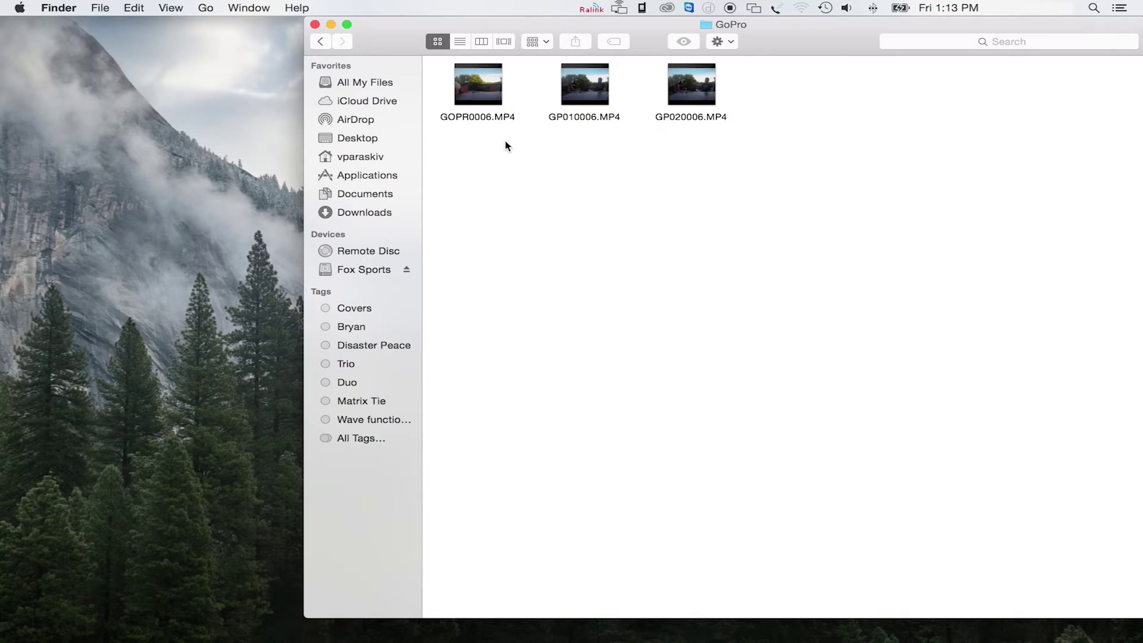
right_click(491, 101)
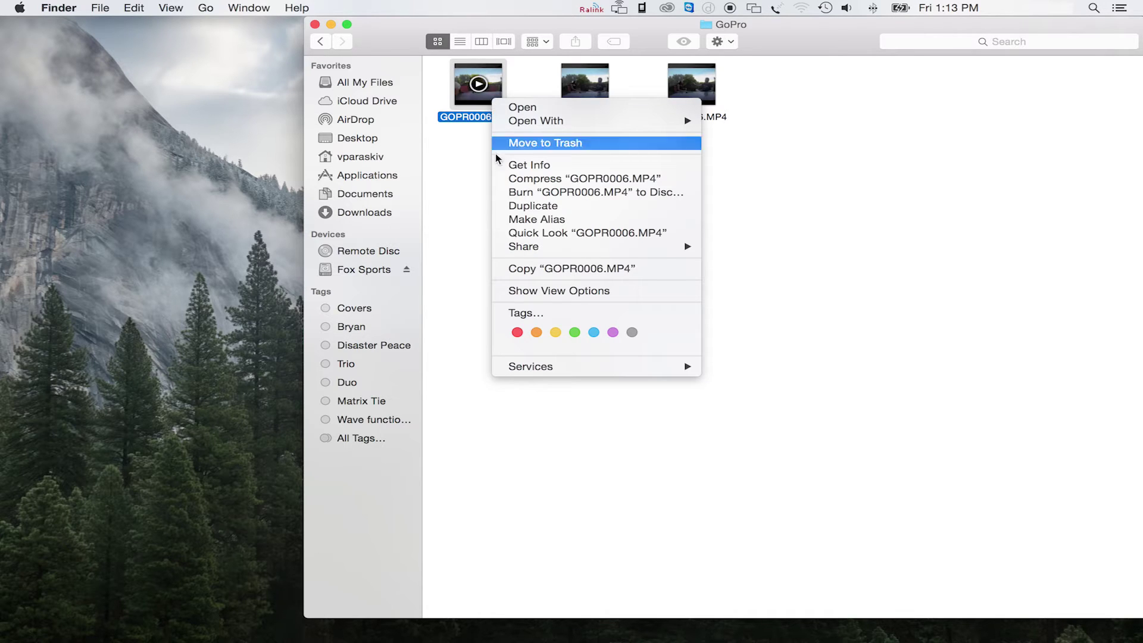
click(542, 207)
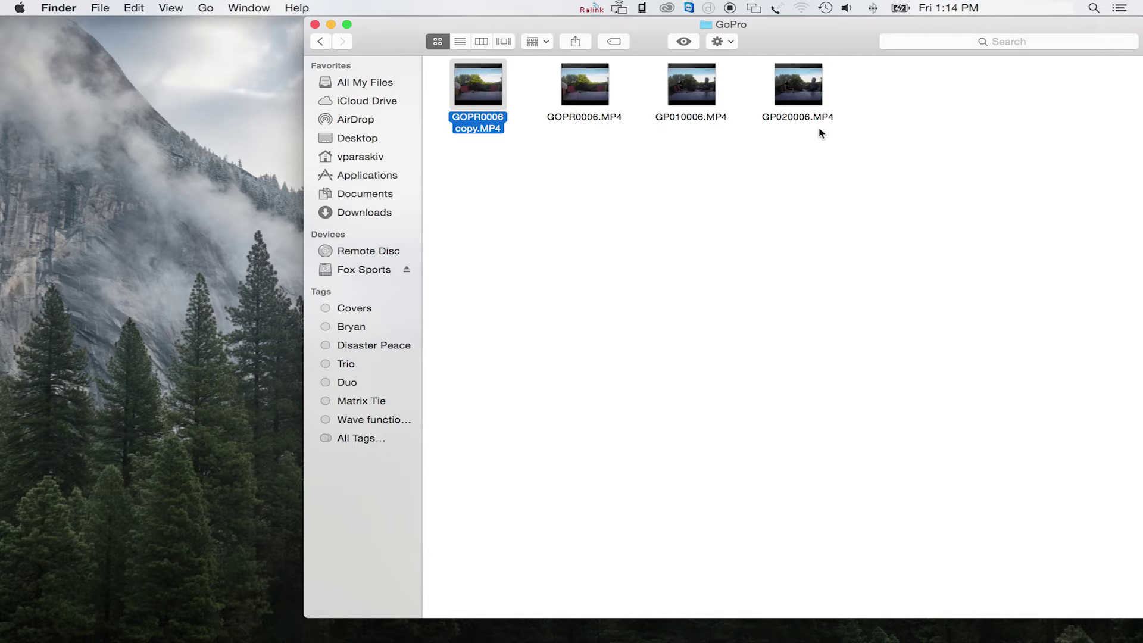
Rename the duplicated clip to GOPR0006 copy.mov, accepting the .mov extension.
click(497, 127)
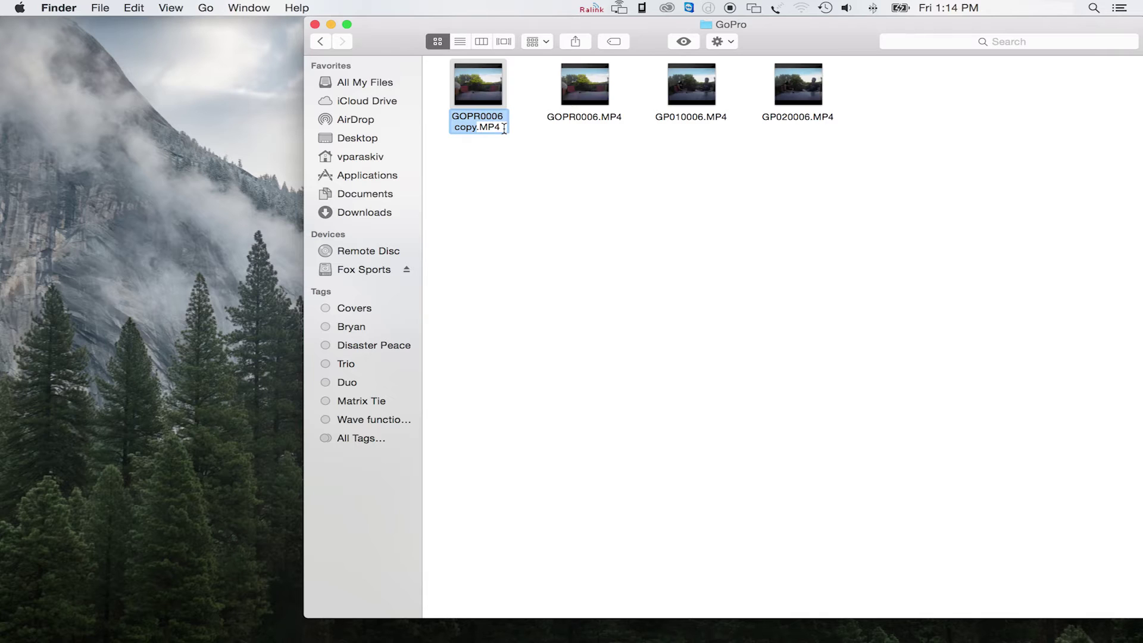
key(Right)
key(BackSpace)
key(BackSpace)
key(BackSpace)
key(BackSpace)
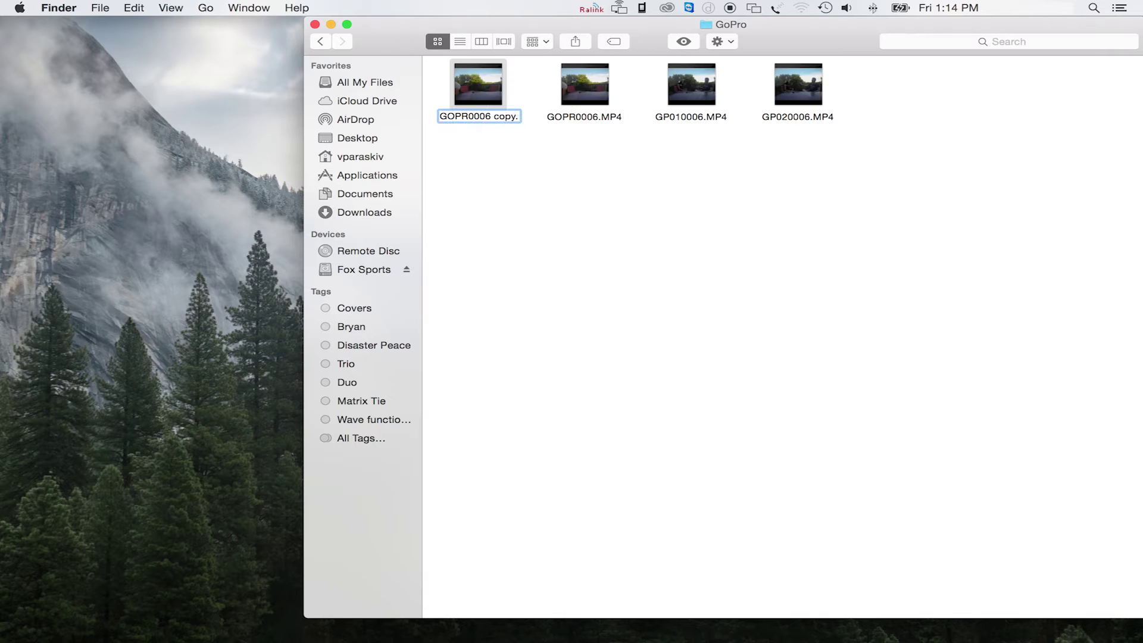
text(.mov)
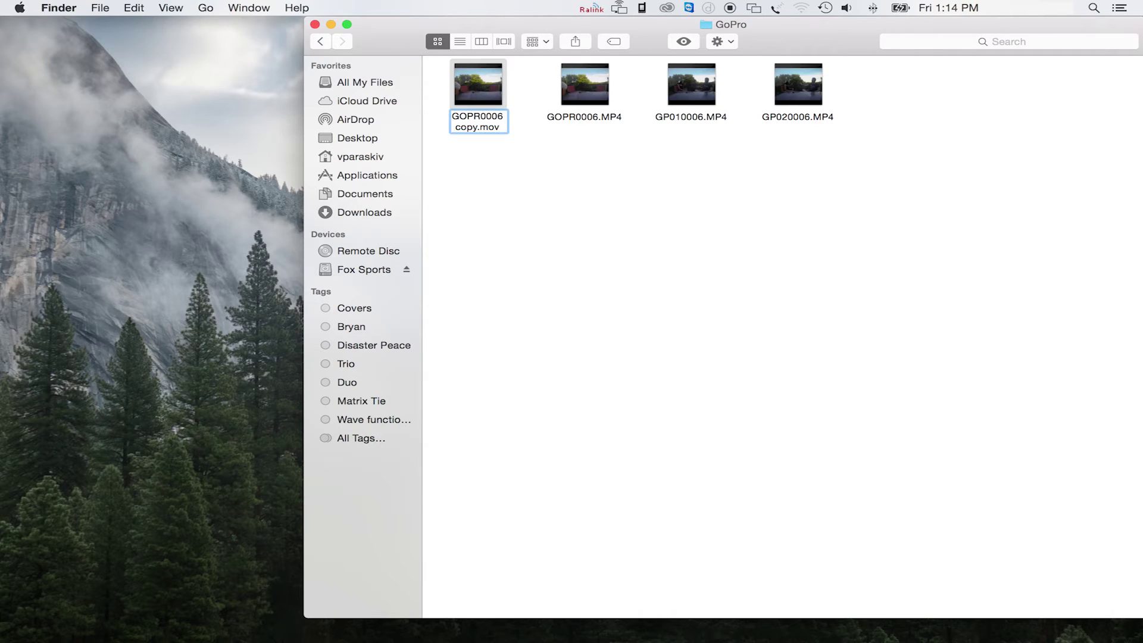
key(Return)
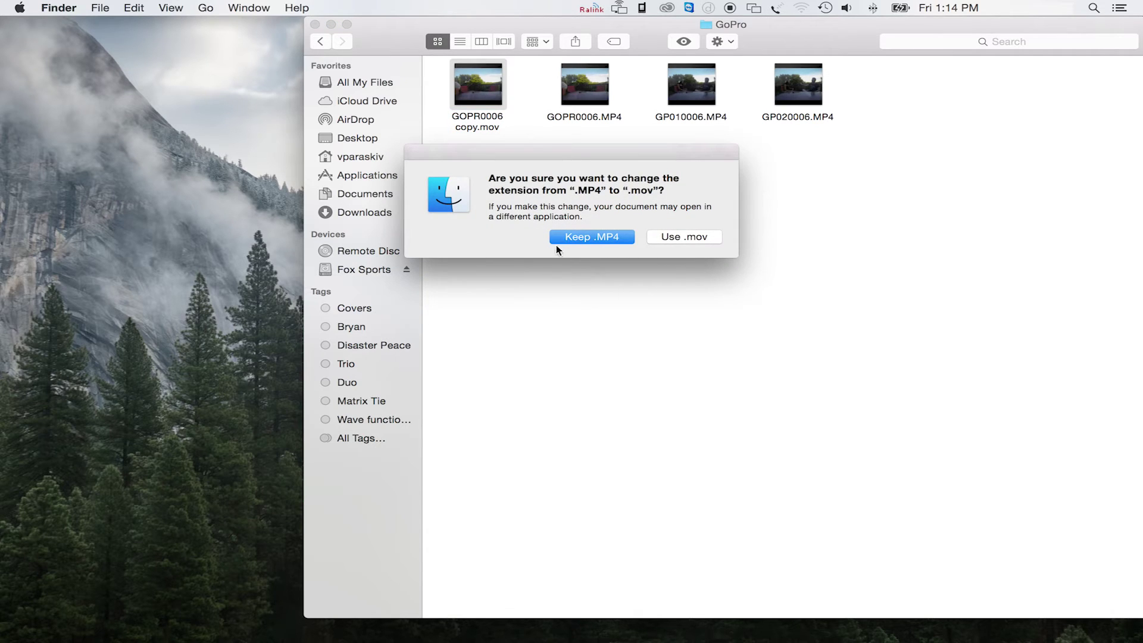
click(686, 237)
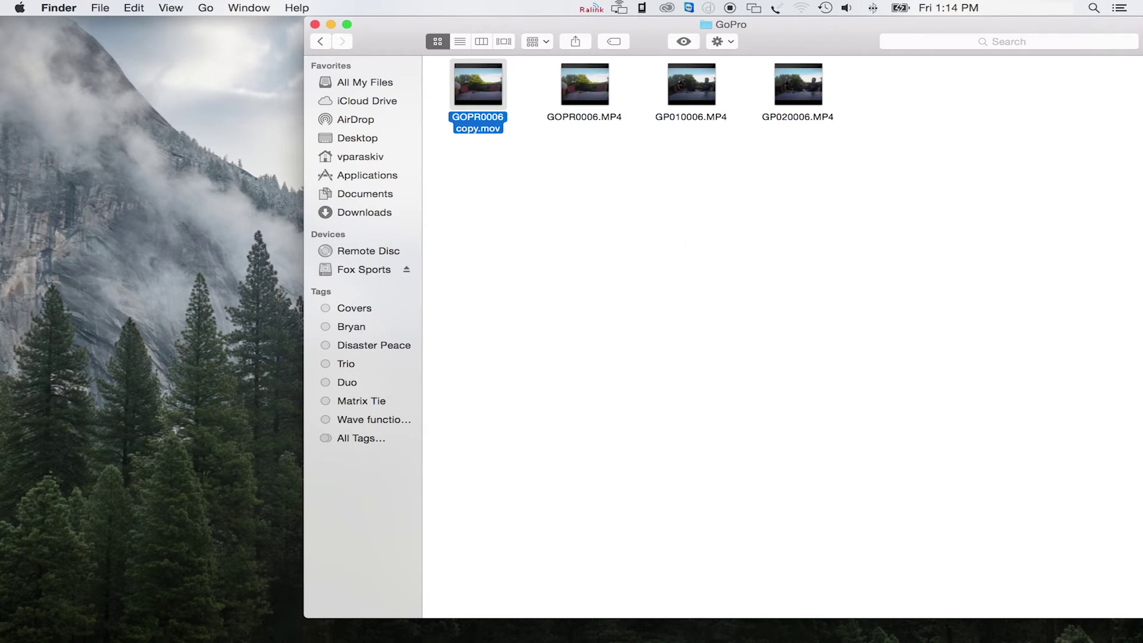
Switch back to Premiere Pro and import GOPR0006 copy.mov from the GoPro folder into the project.
mouse_move(1113, 634)
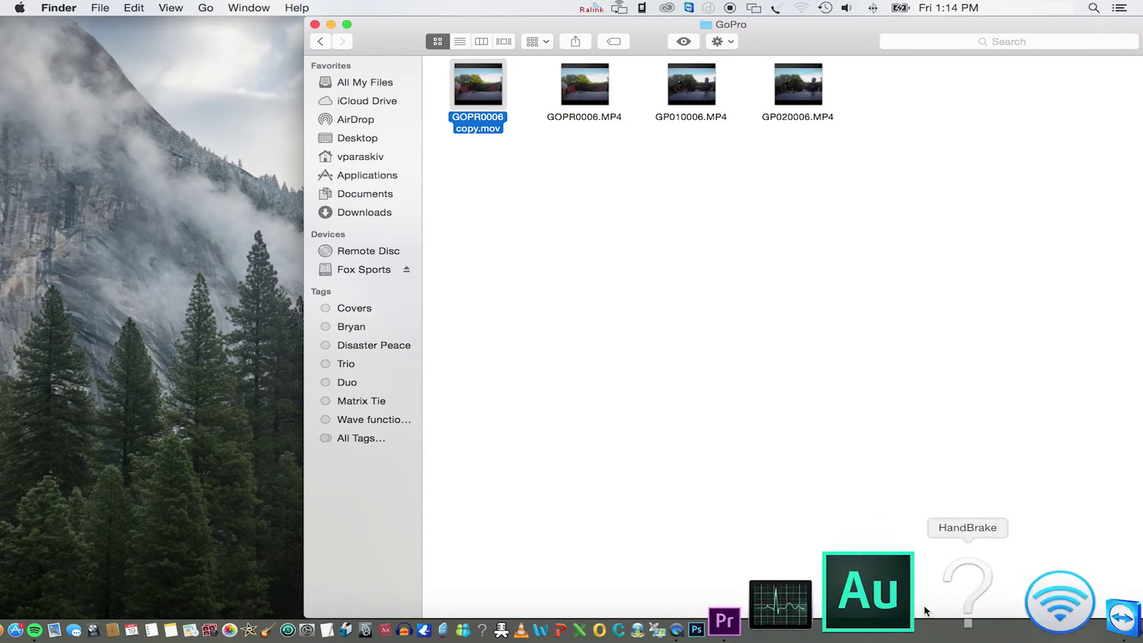
click(880, 603)
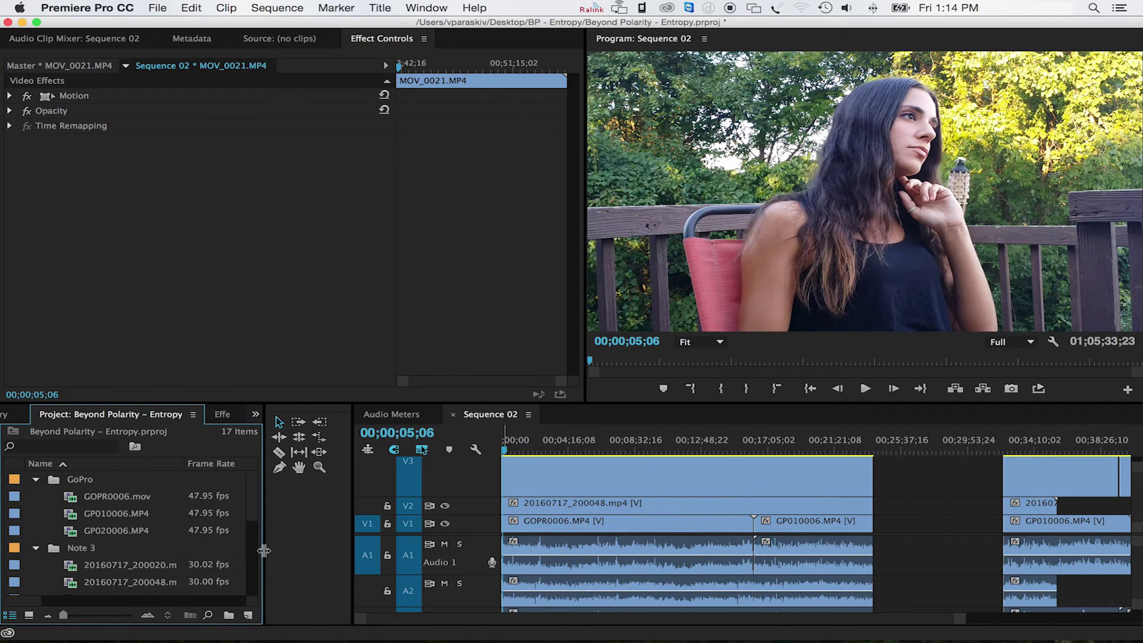
key(super+i)
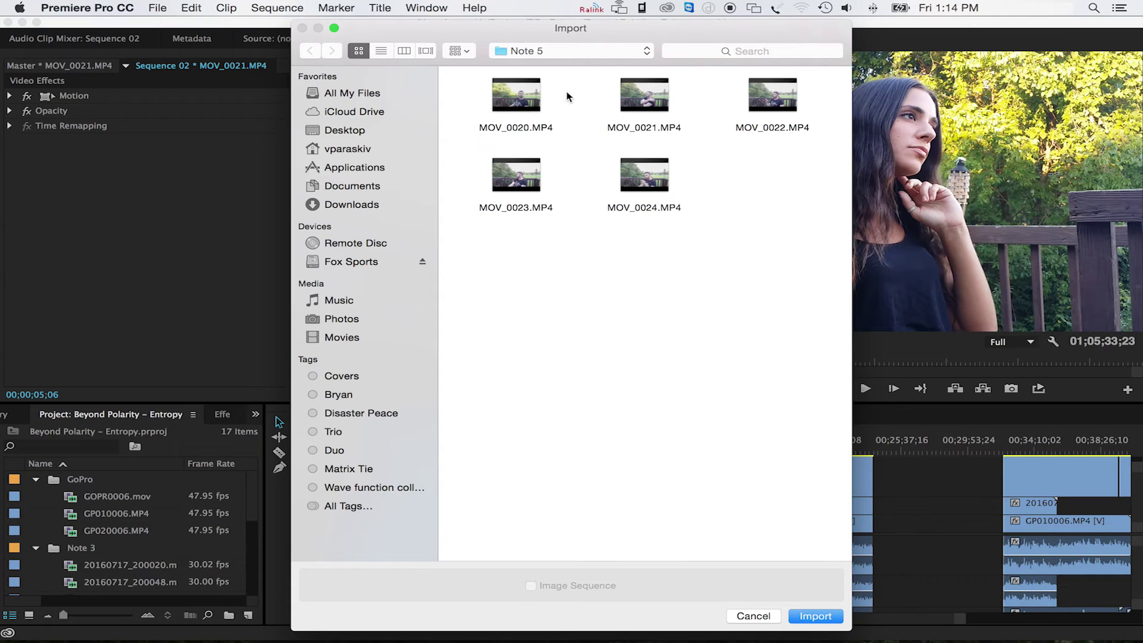
click(648, 51)
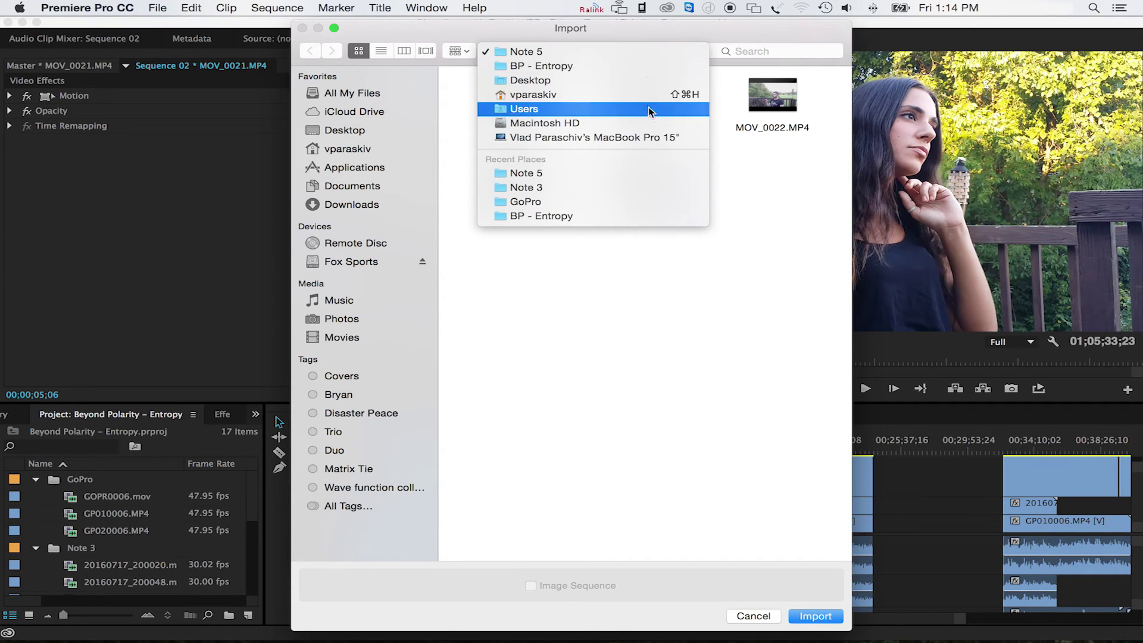
click(652, 201)
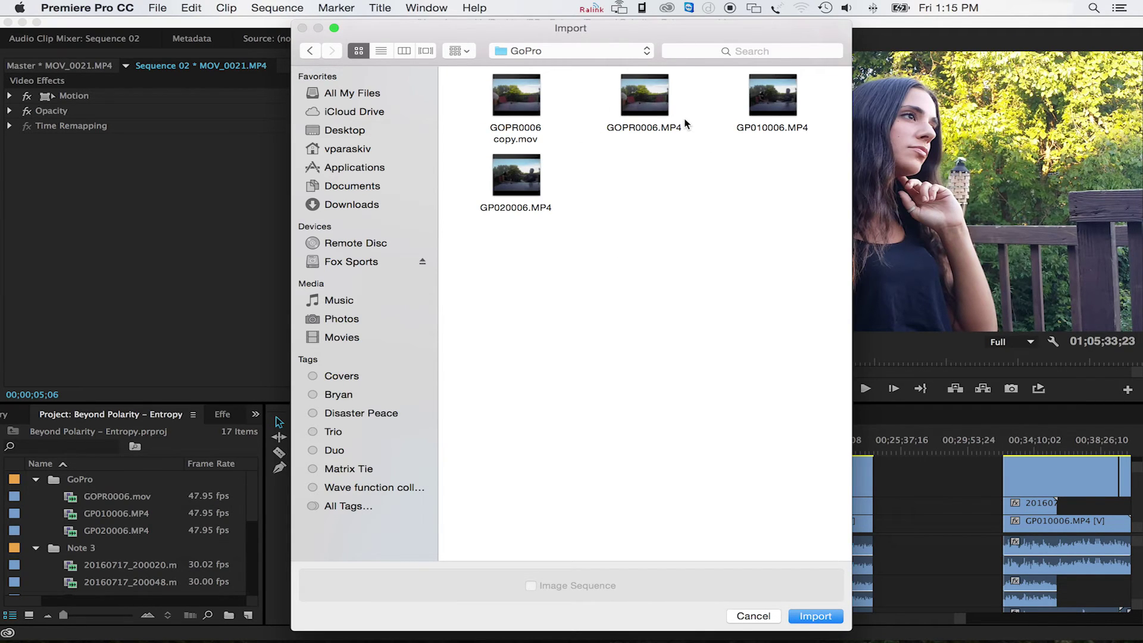
click(529, 98)
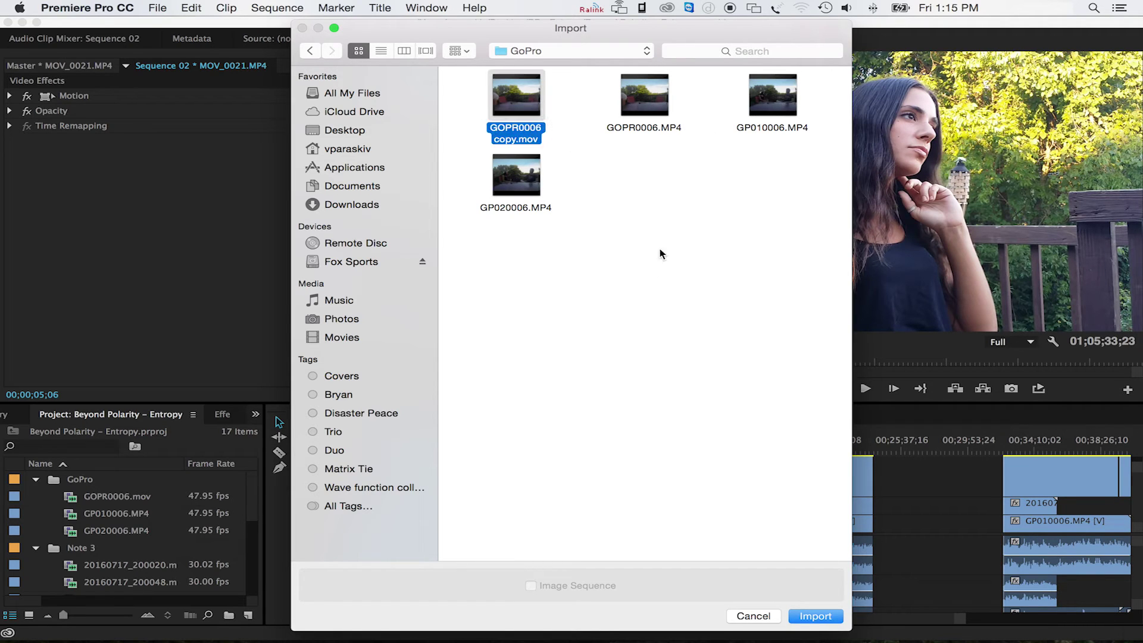
click(815, 616)
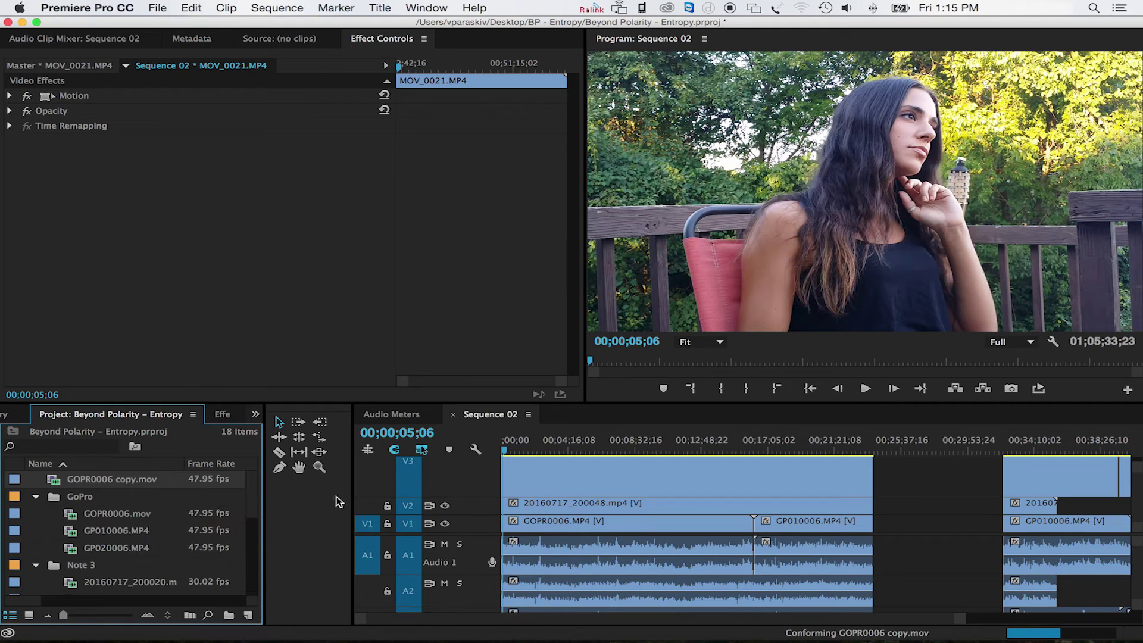
Place GOPR0006 copy.mov on the Video 3 track of Sequence 02, after the last existing clip.
drag(959, 620, 1071, 620)
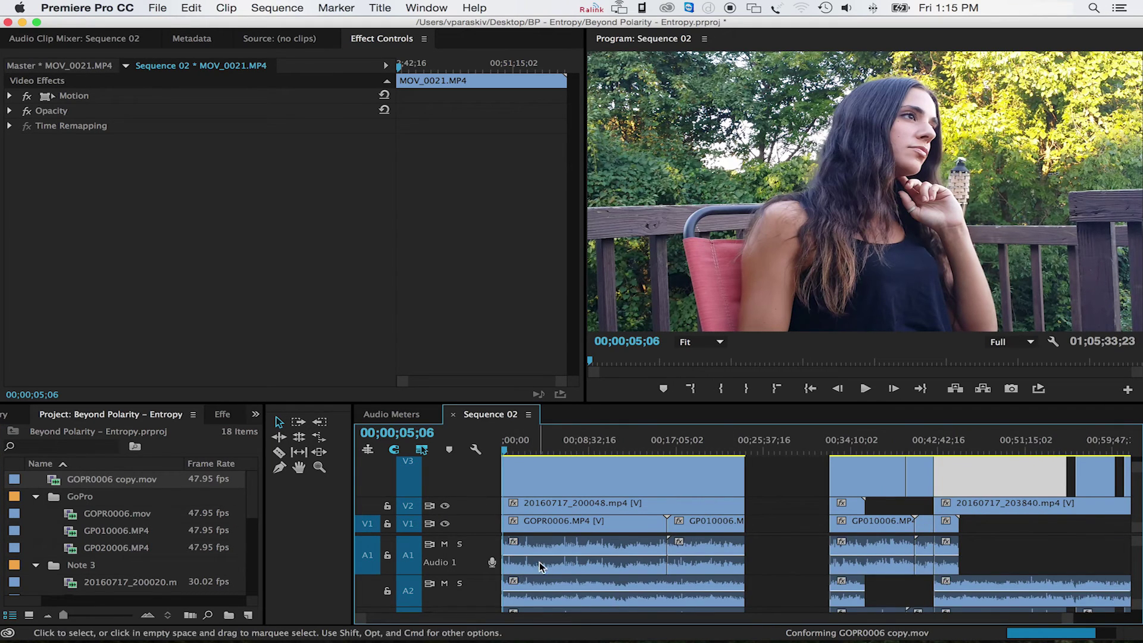
scroll(548, 562, down, 5)
drag(58, 485, 1079, 485)
scroll(1042, 524, down, 3)
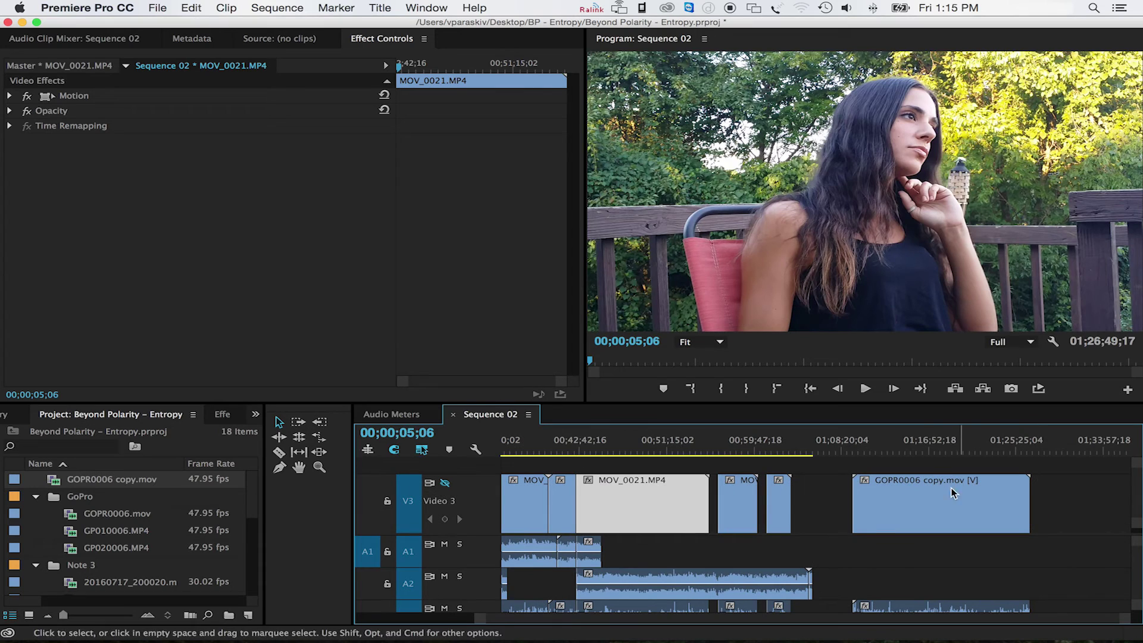
Preview GOPR0006 copy.mov in the sequence from near its start, its middle and near its end.
click(891, 450)
key(space)
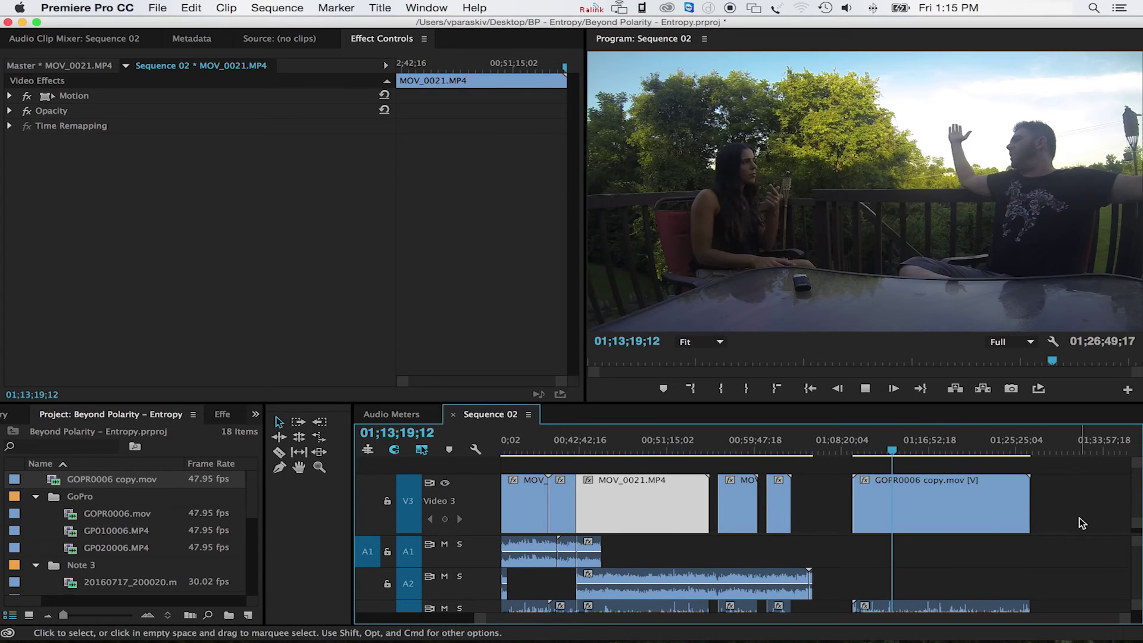
click(941, 451)
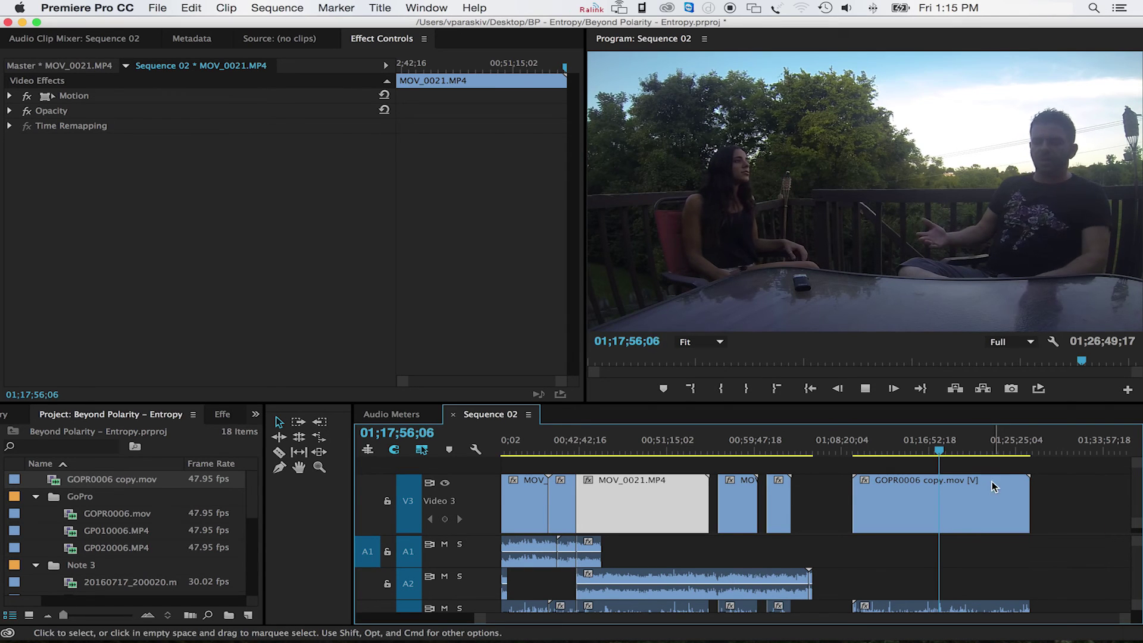
click(991, 451)
key(space)
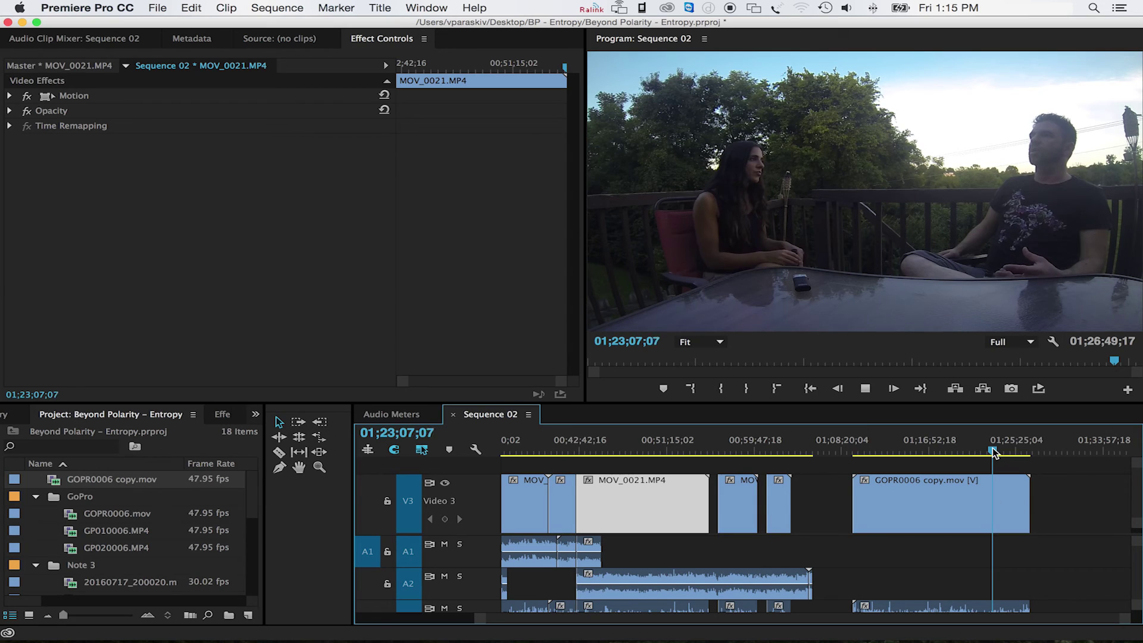
key(space)
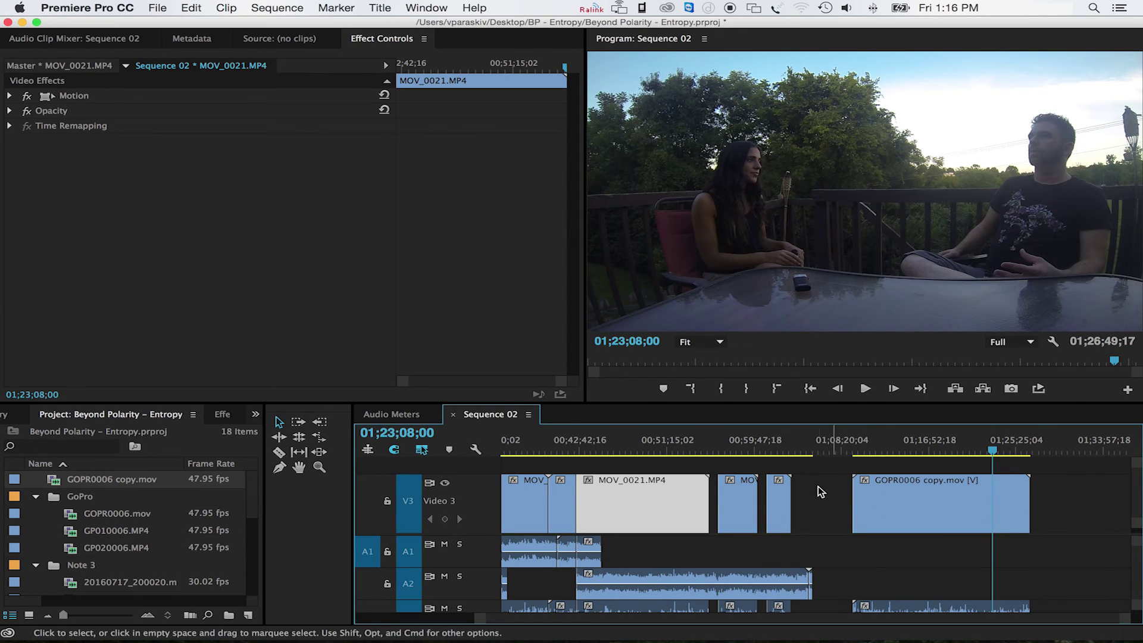
Play the sequence from about 00;50;11 within the MOV_0021.MP4 clip on Video 3.
scroll(1049, 504, left, 3)
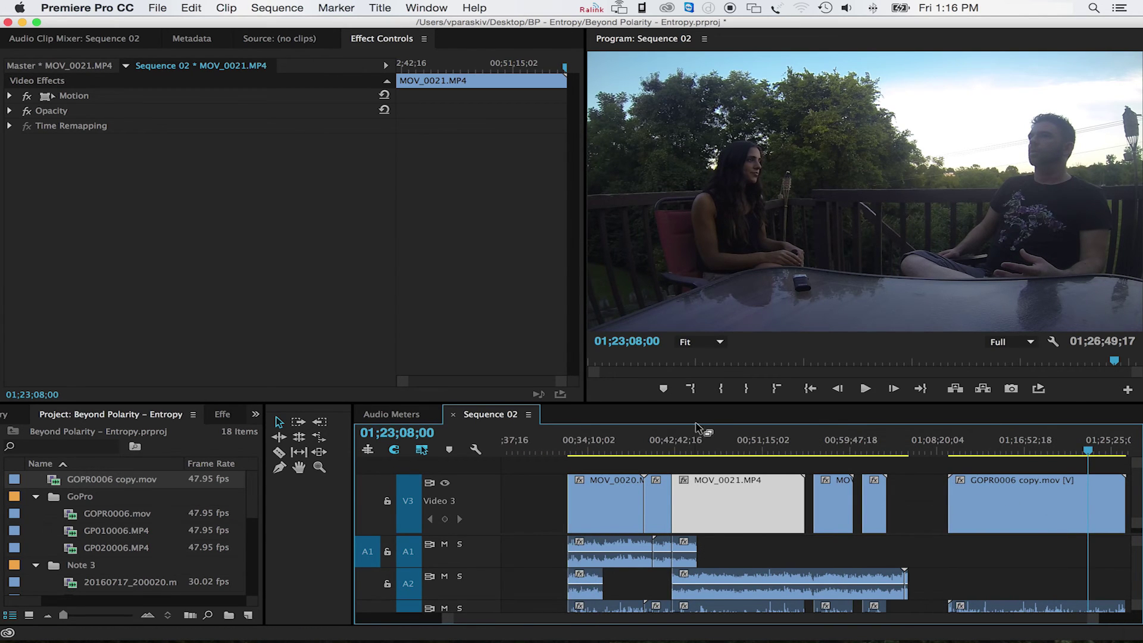
click(753, 449)
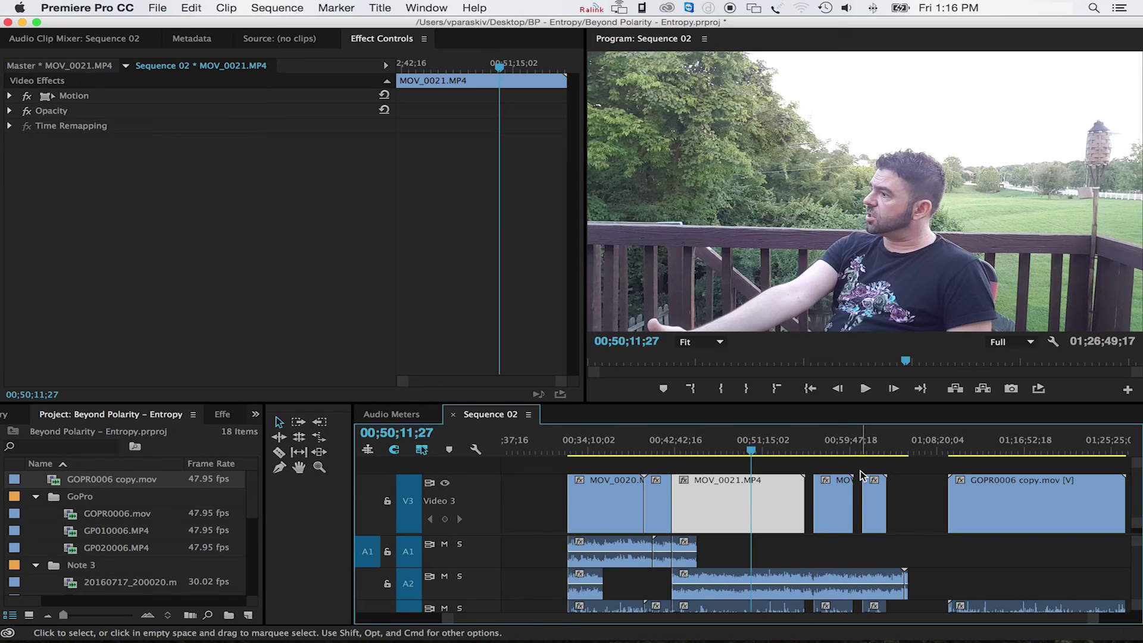
key(space)
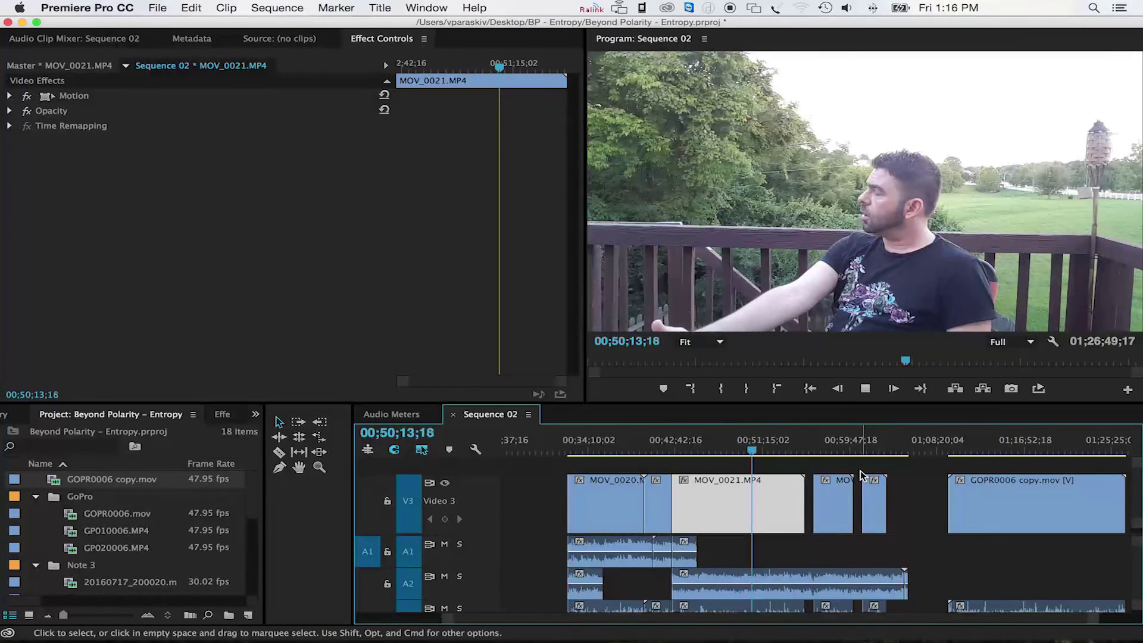